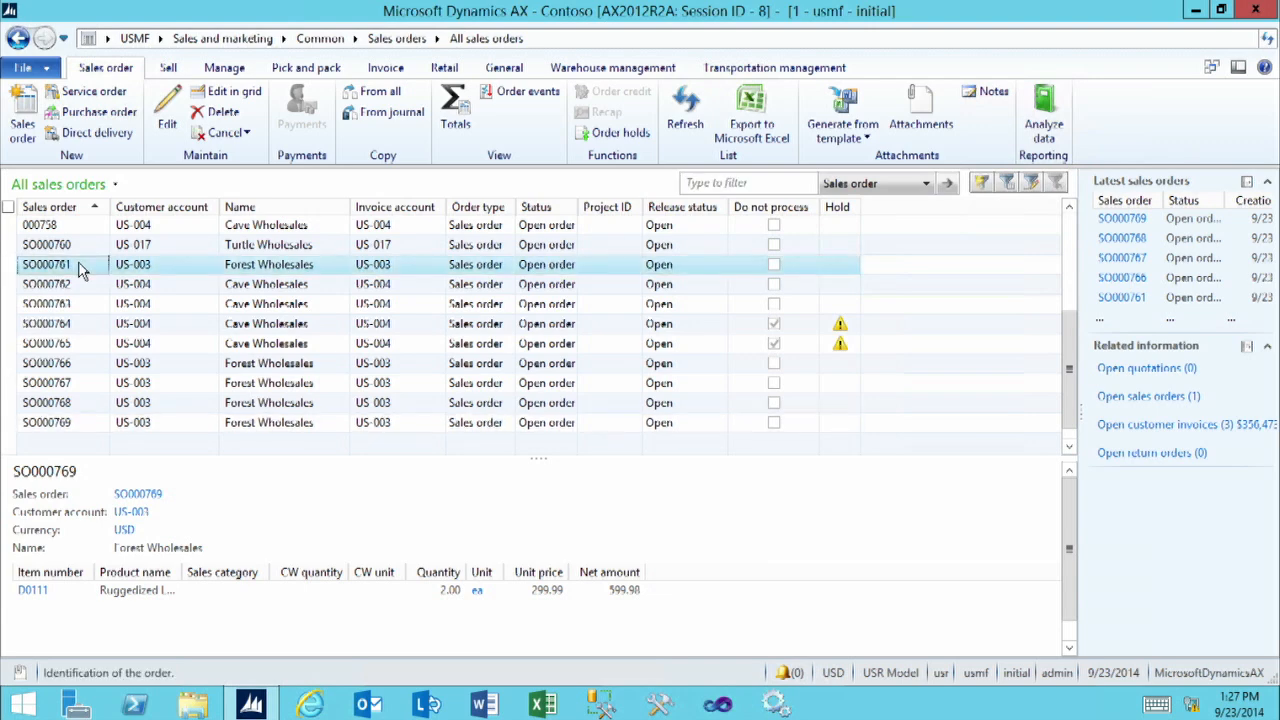
Open packing slip posting for the selected Forest Wholesales sales order with the quantity set to All.
click(300, 68)
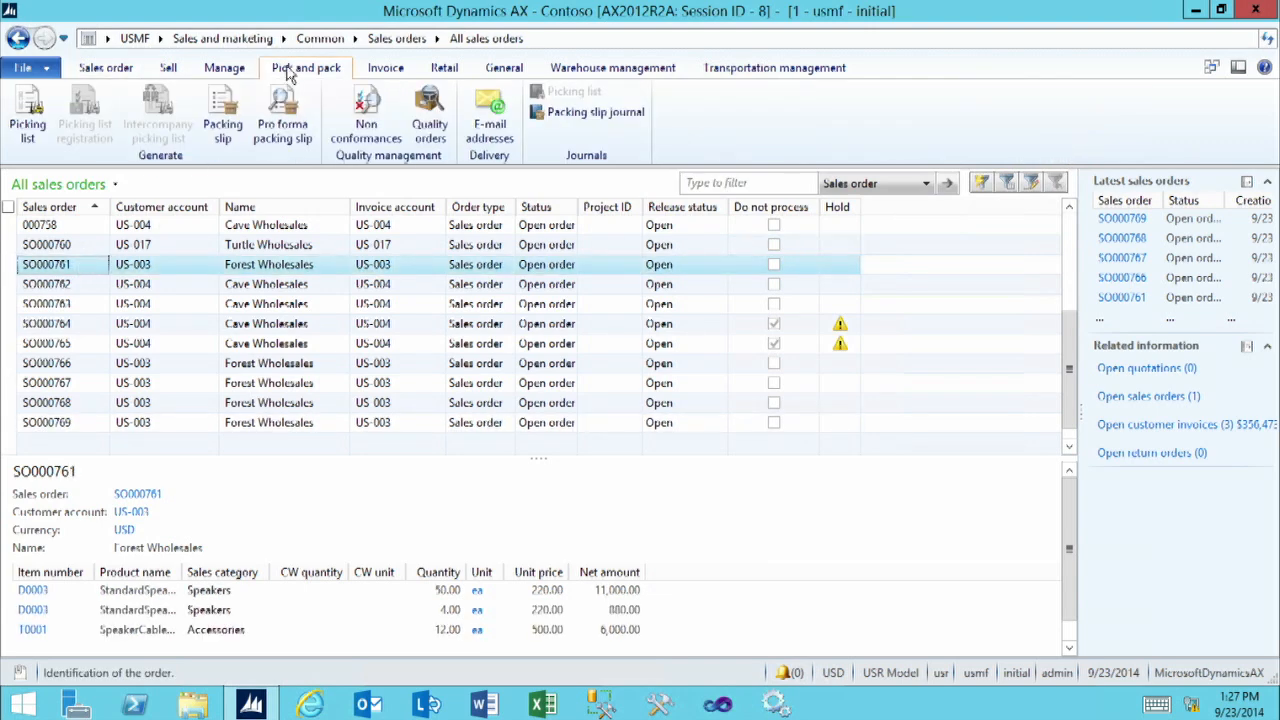
click(222, 115)
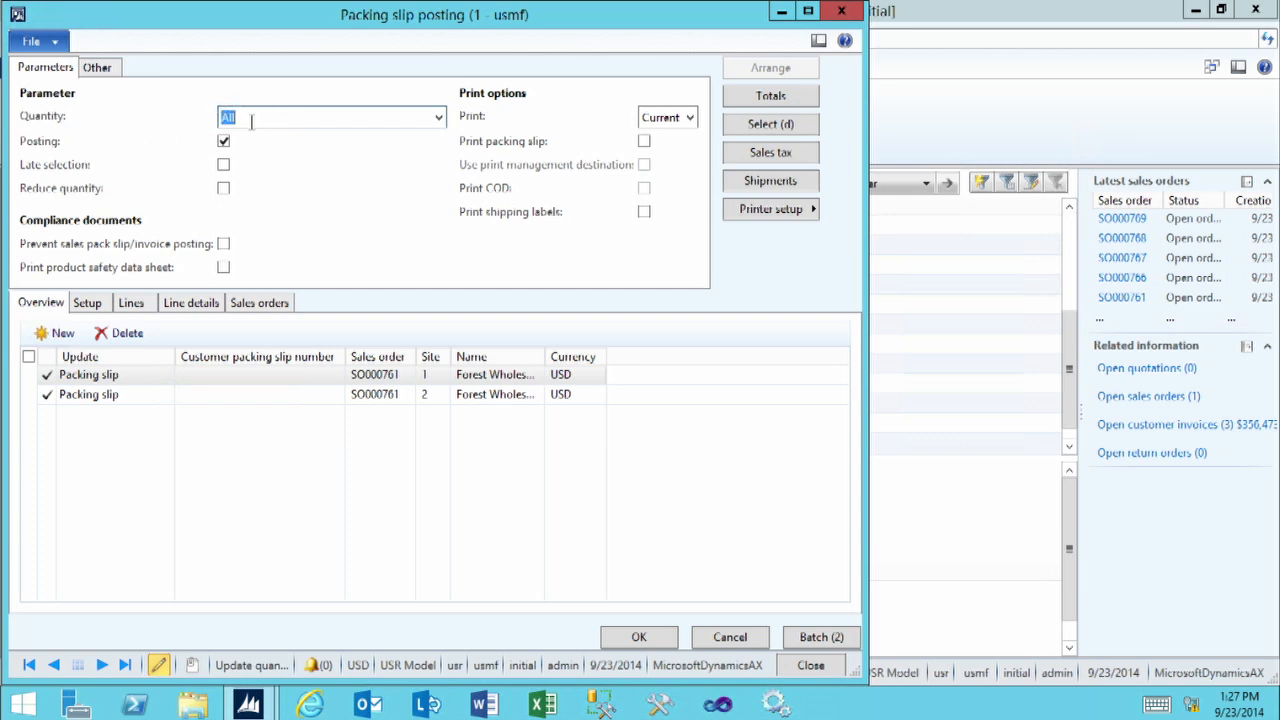
click(437, 119)
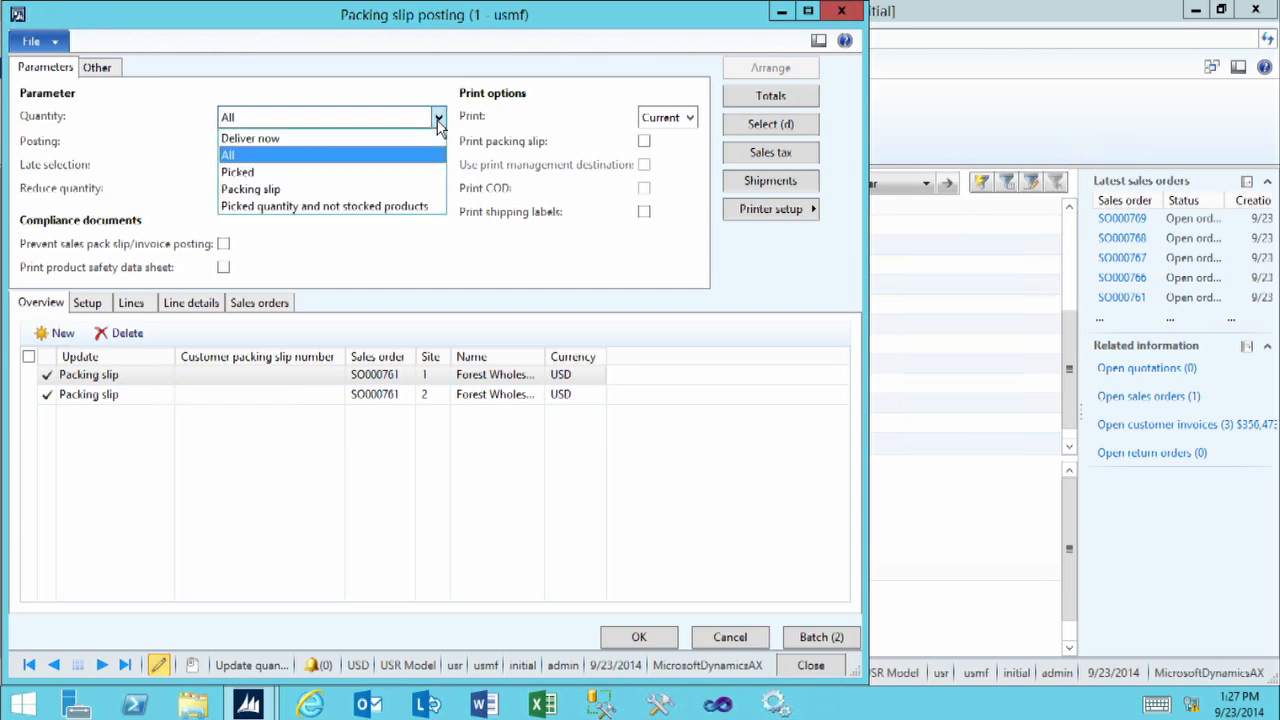
click(400, 155)
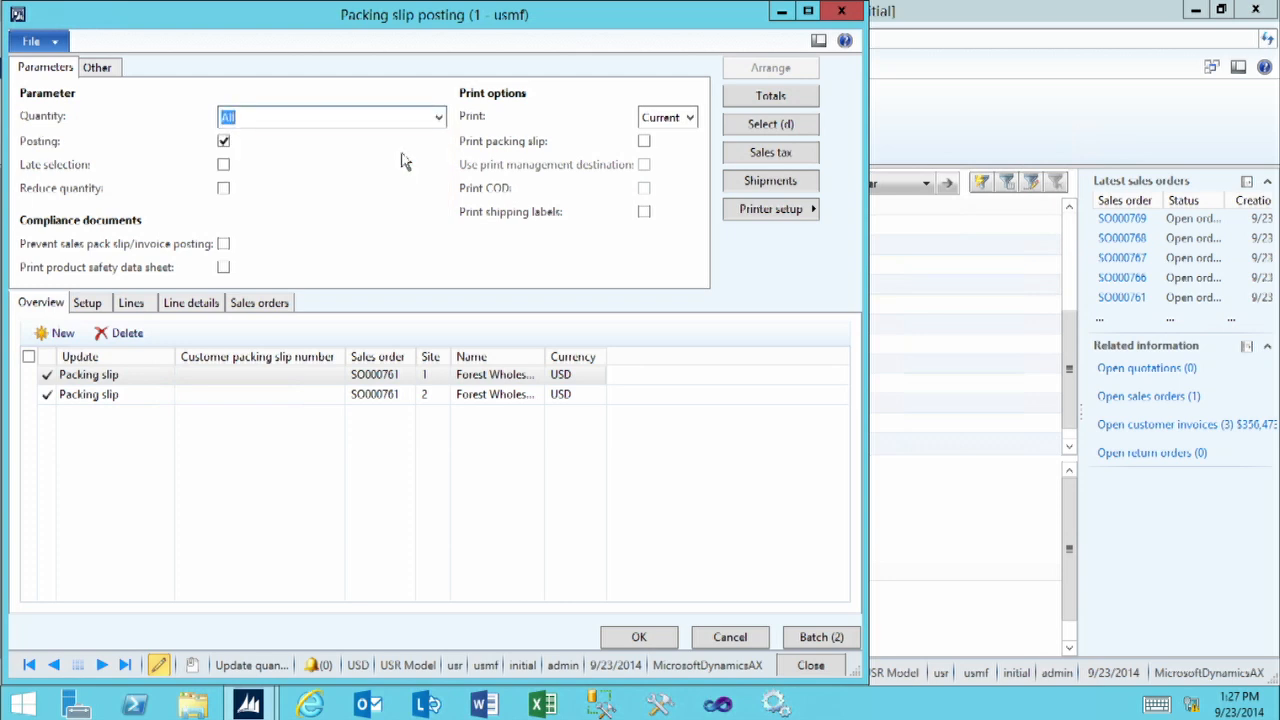
Turn on packing slip printing with the Print option After and Screen as the print destination.
click(644, 143)
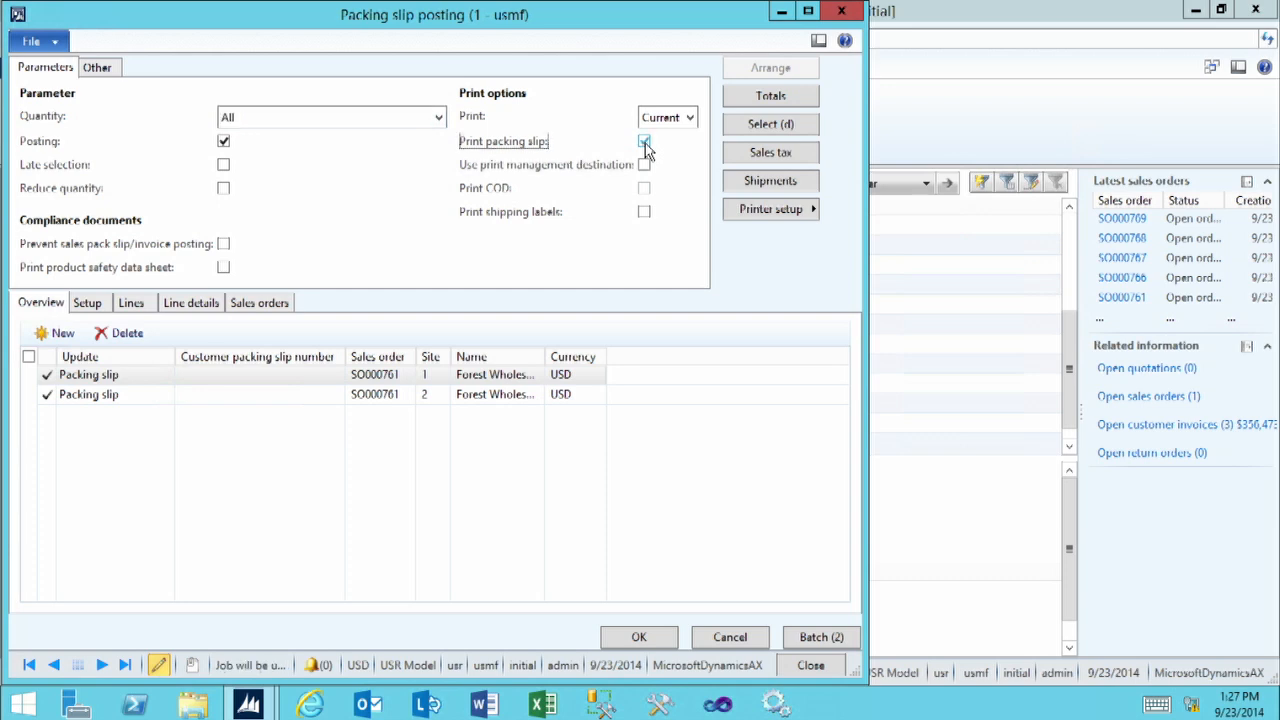
click(768, 211)
click(884, 214)
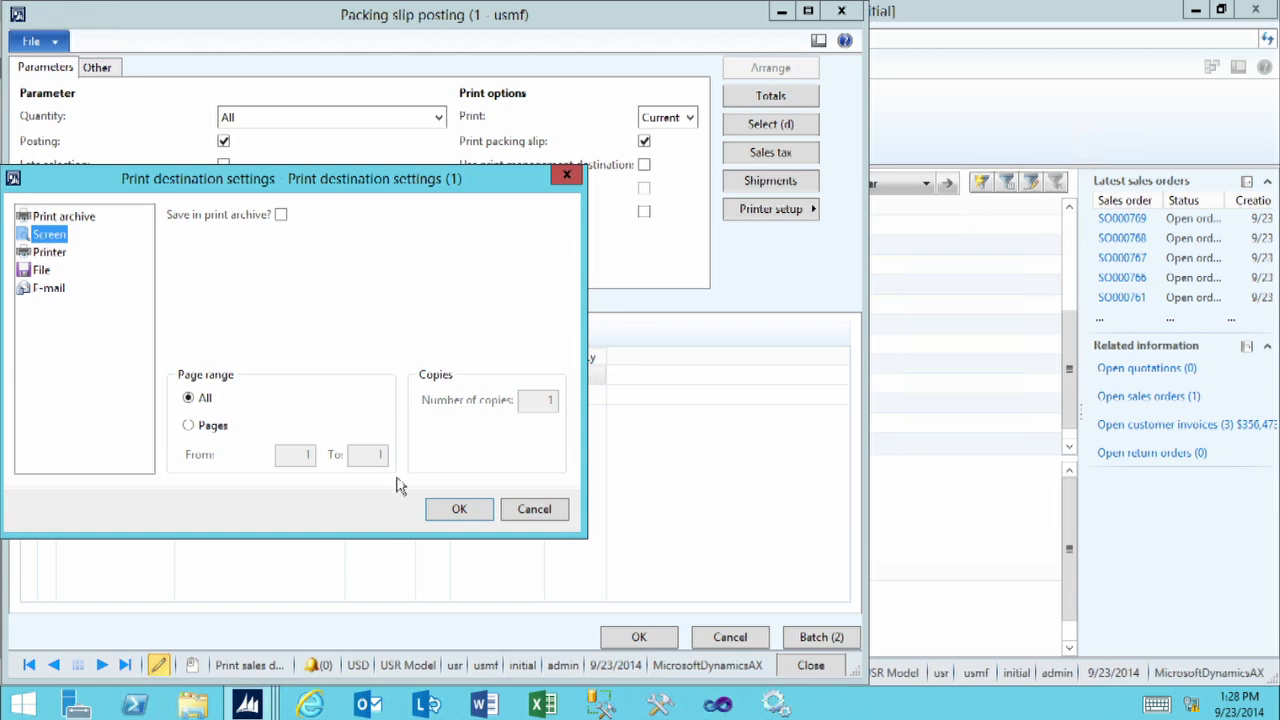
click(455, 510)
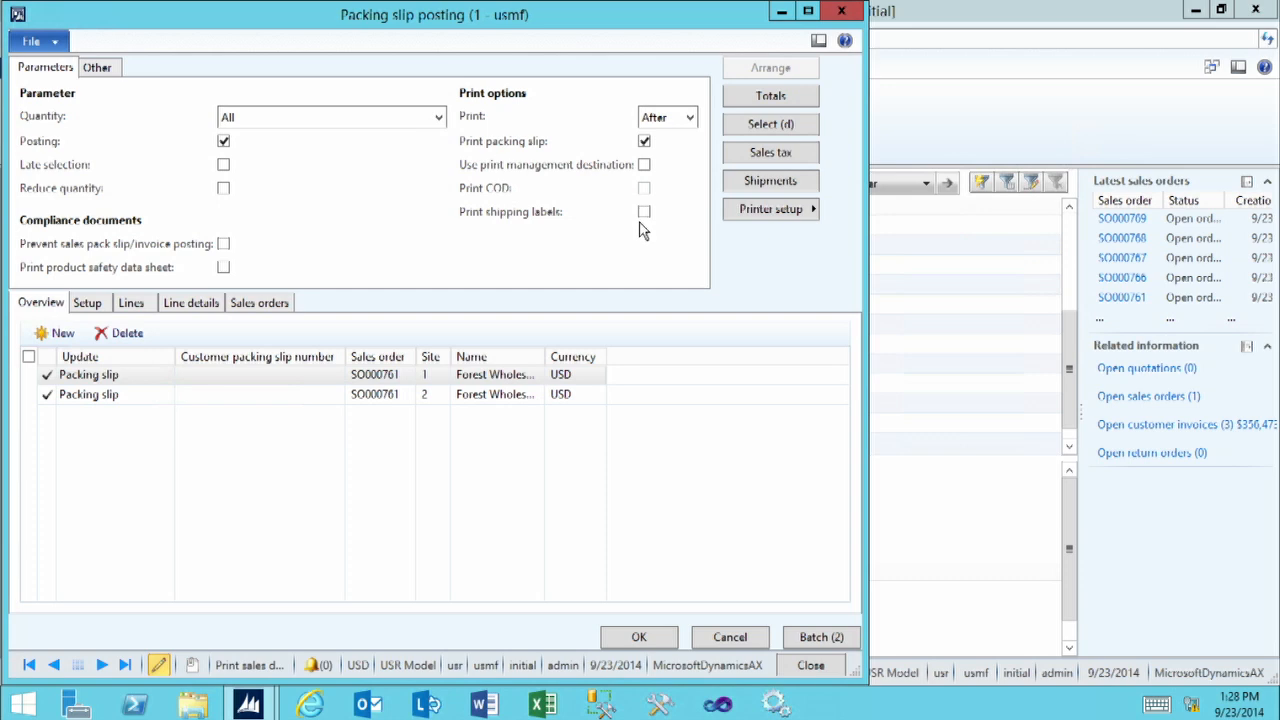
Compare the site 1 and site 2 packing slip entries and examine the order lines covered by the site 1 slip.
click(313, 381)
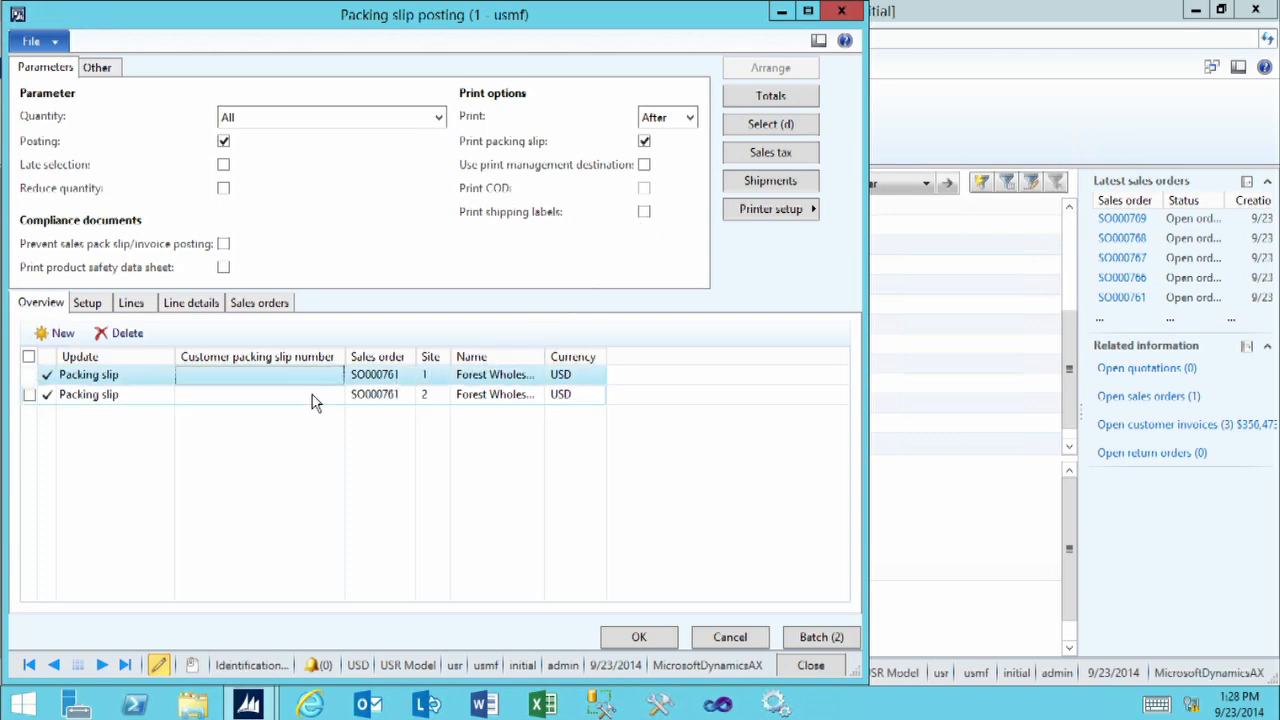
click(313, 400)
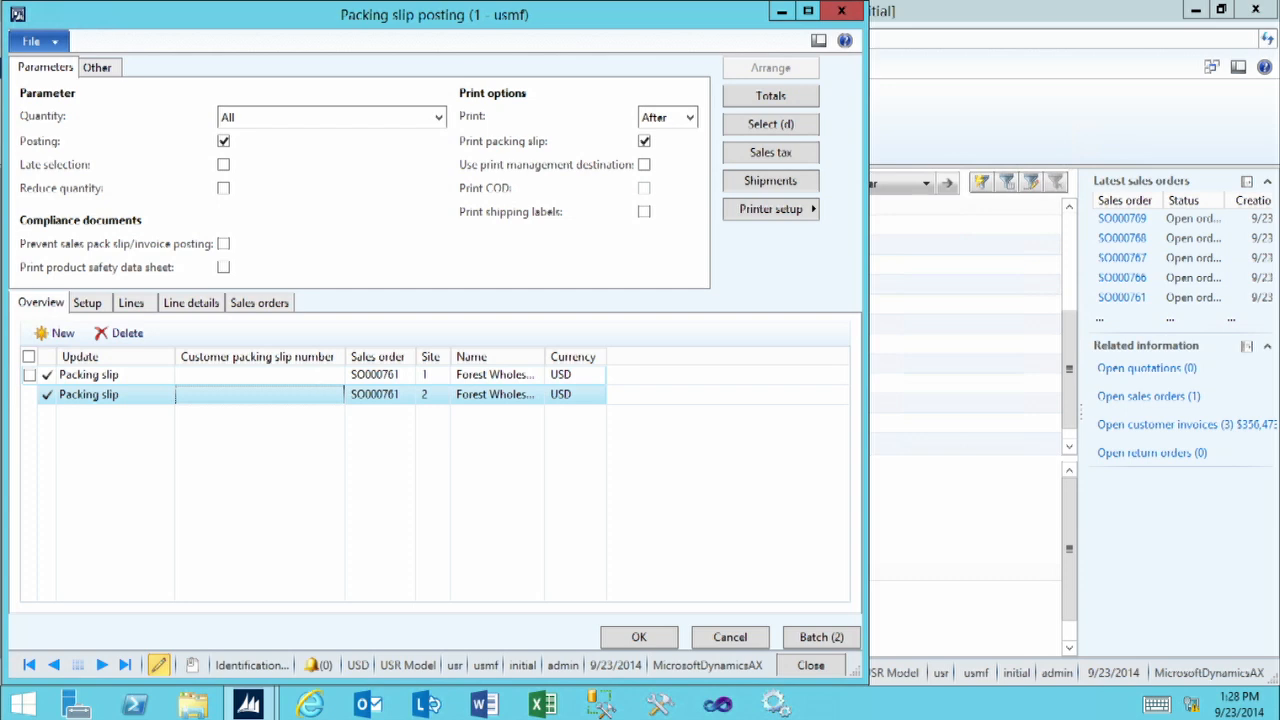
click(317, 377)
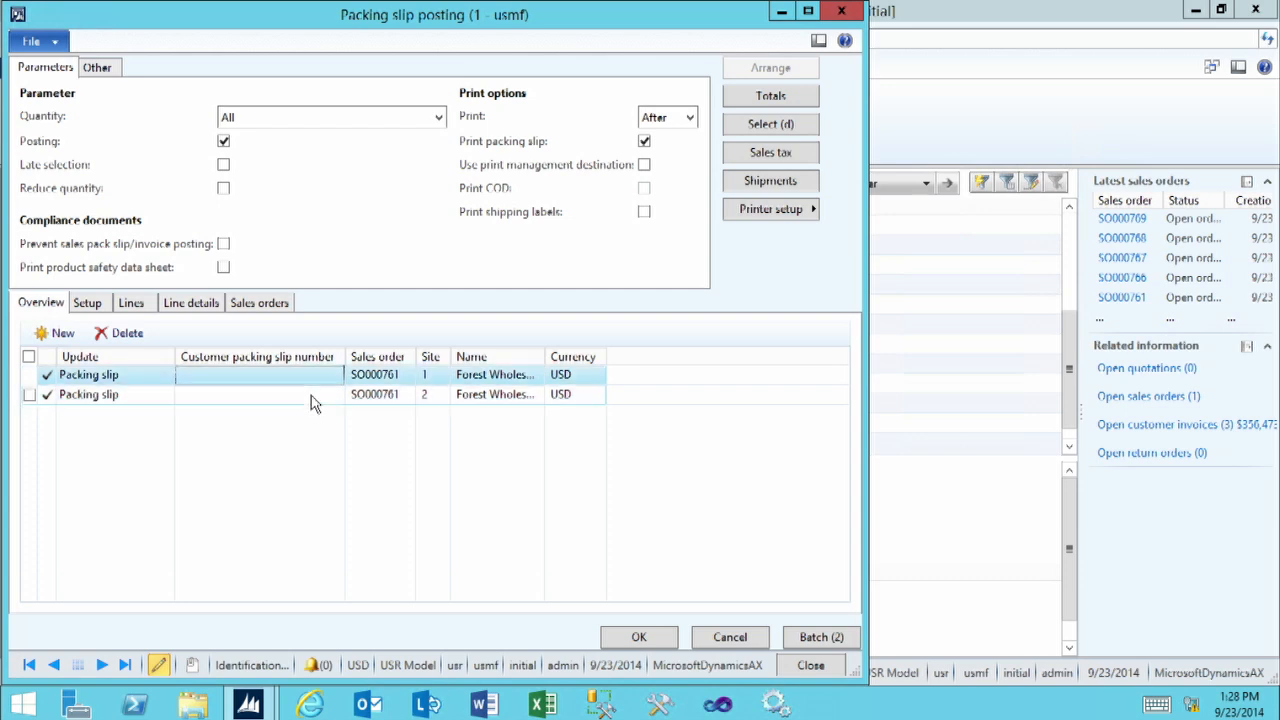
click(140, 309)
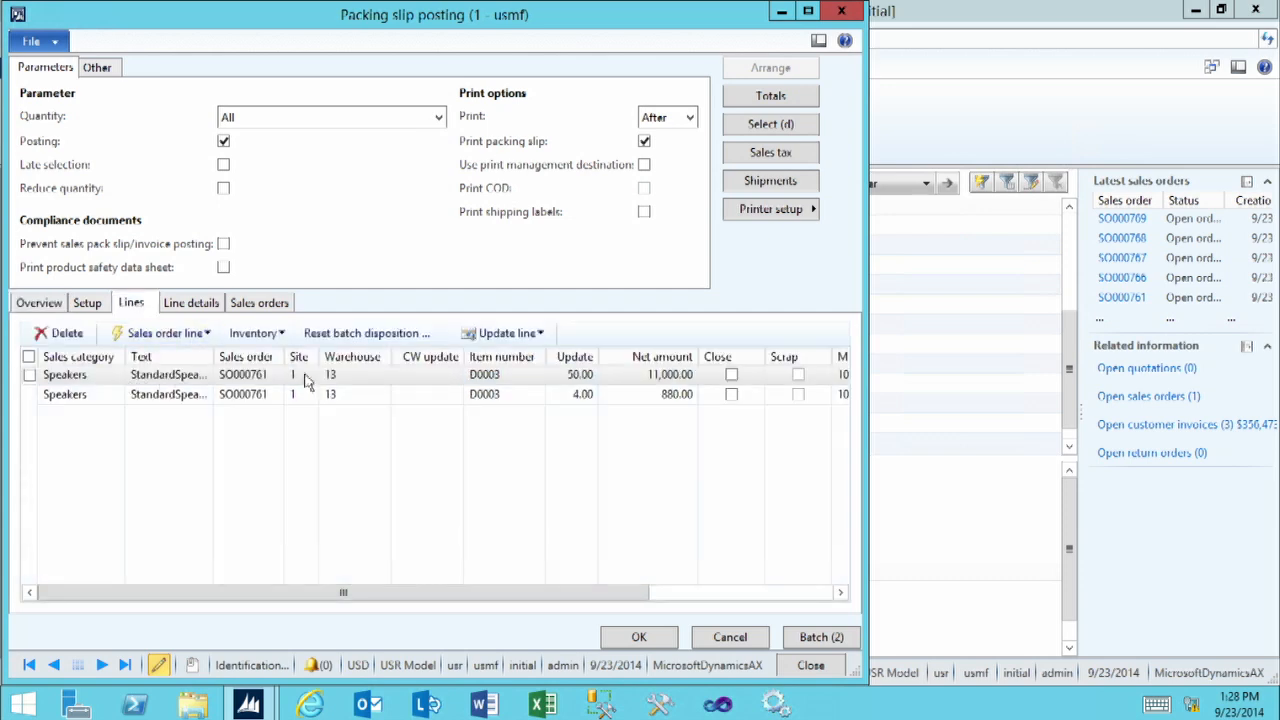
mouse_move(323, 380)
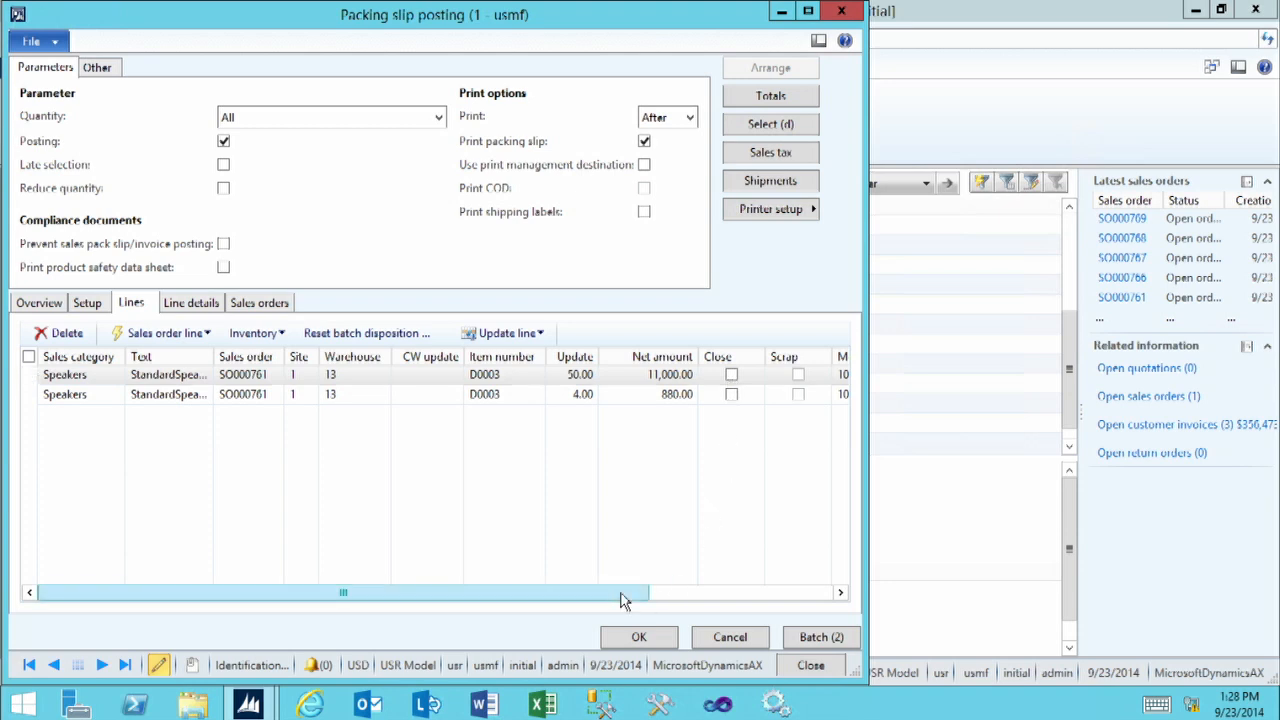
drag(620, 598, 695, 583)
click(59, 308)
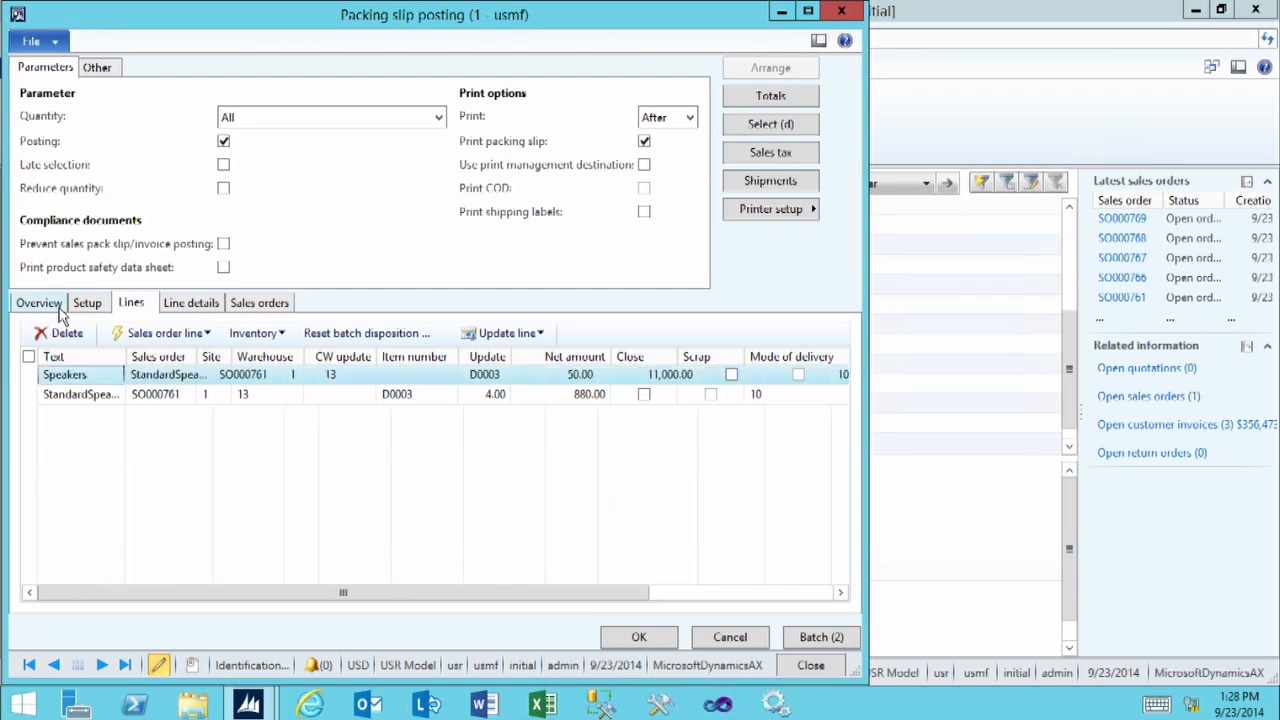
Post both packing slips with printing to screen only, and close the two slip previews.
click(640, 646)
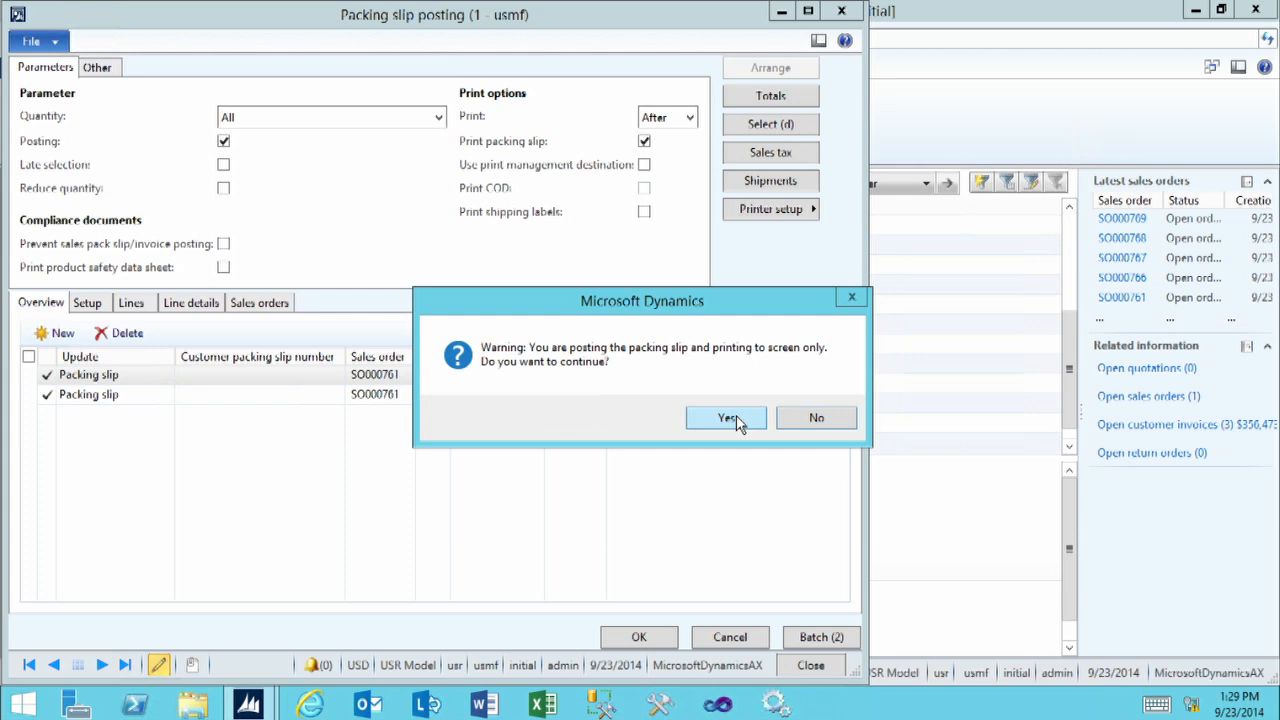
click(727, 418)
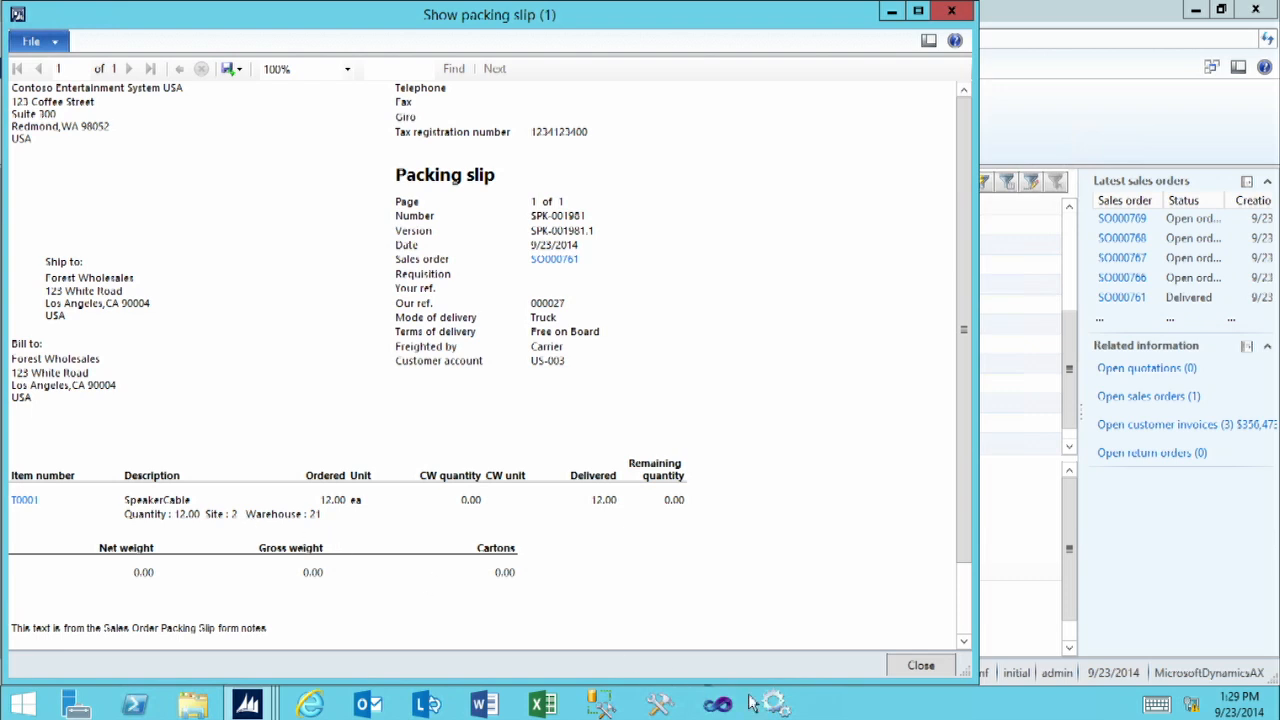
click(908, 666)
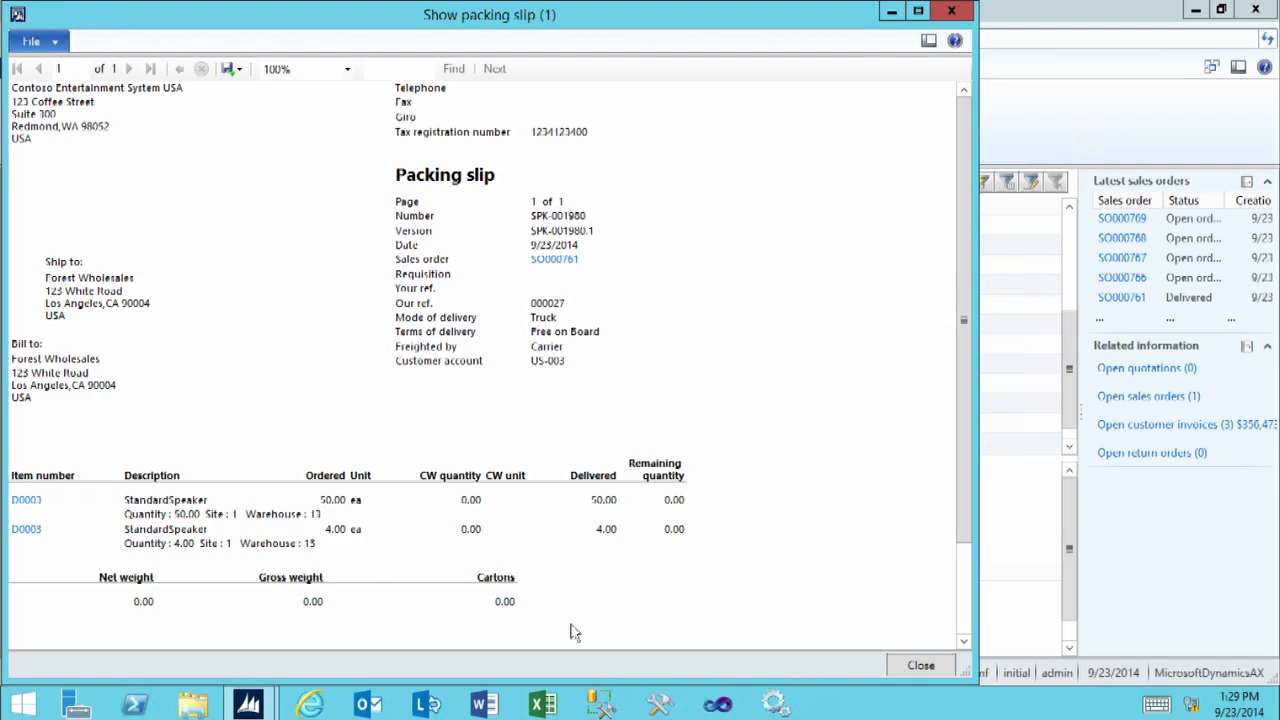
click(913, 670)
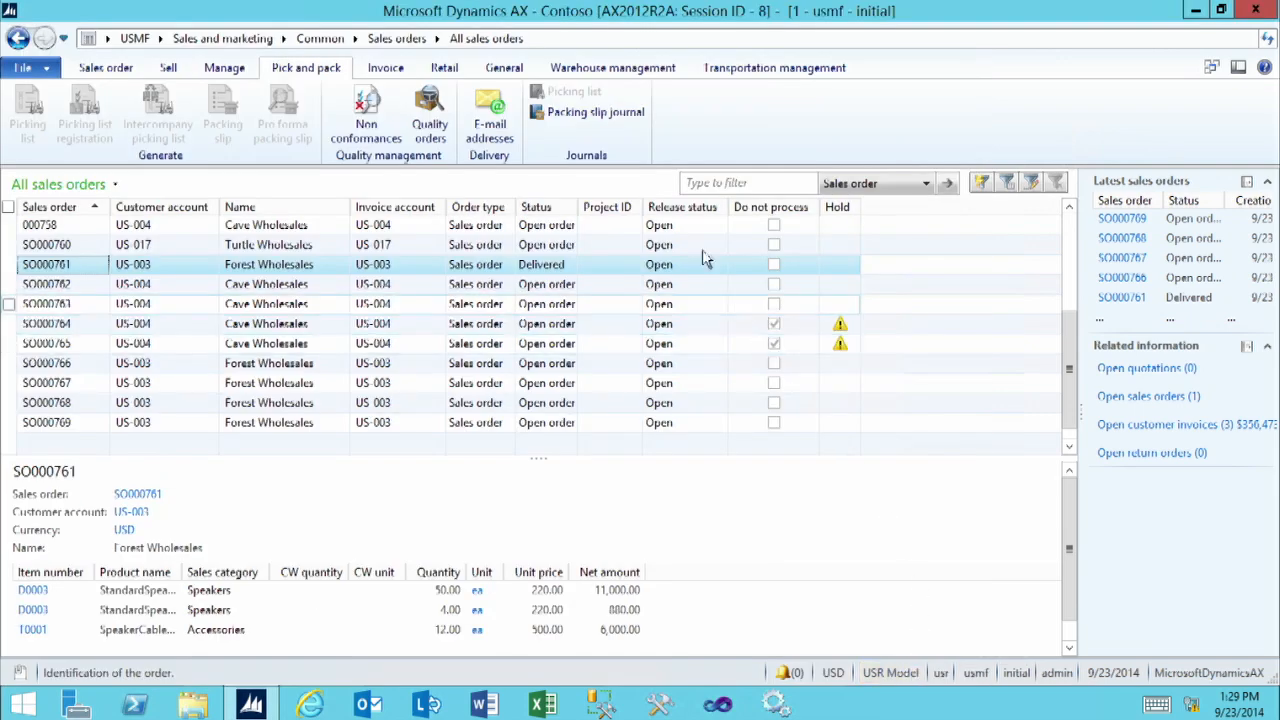
Open the order's packing slip journal with a wider Version column and select the third packing slip, checking its lines.
click(578, 115)
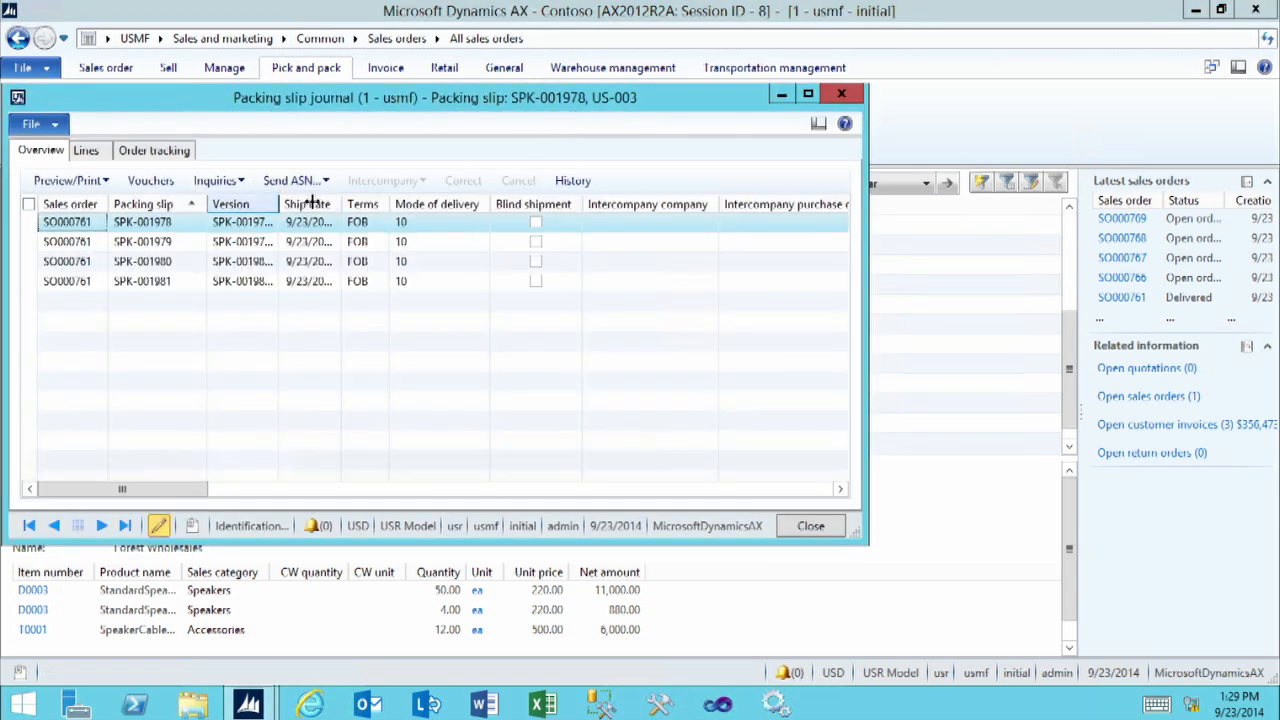
drag(279, 204, 452, 204)
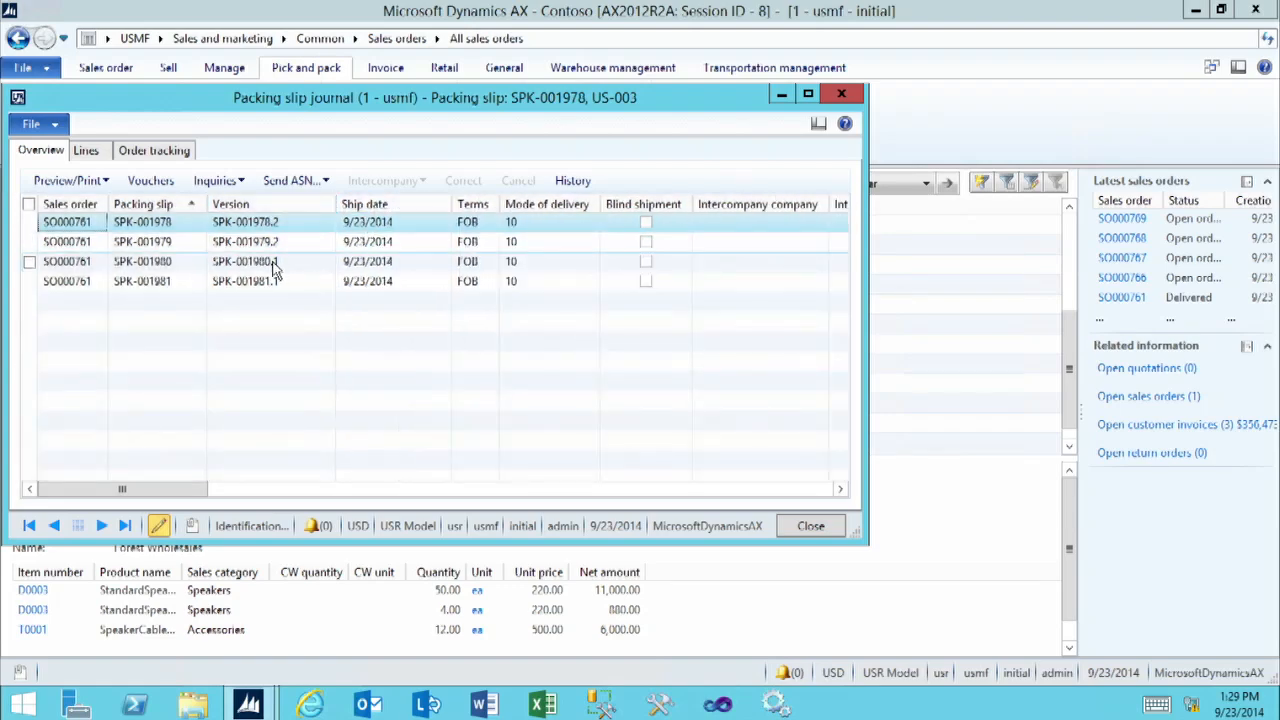
click(275, 264)
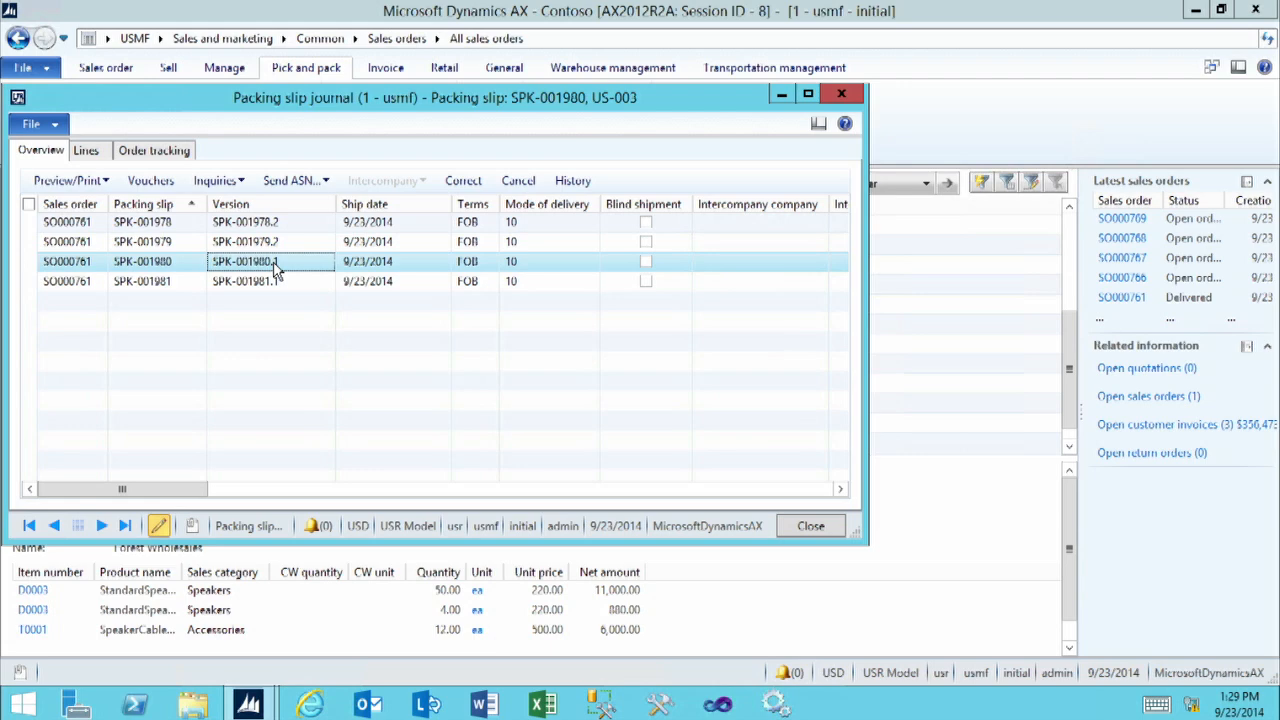
click(87, 151)
click(38, 152)
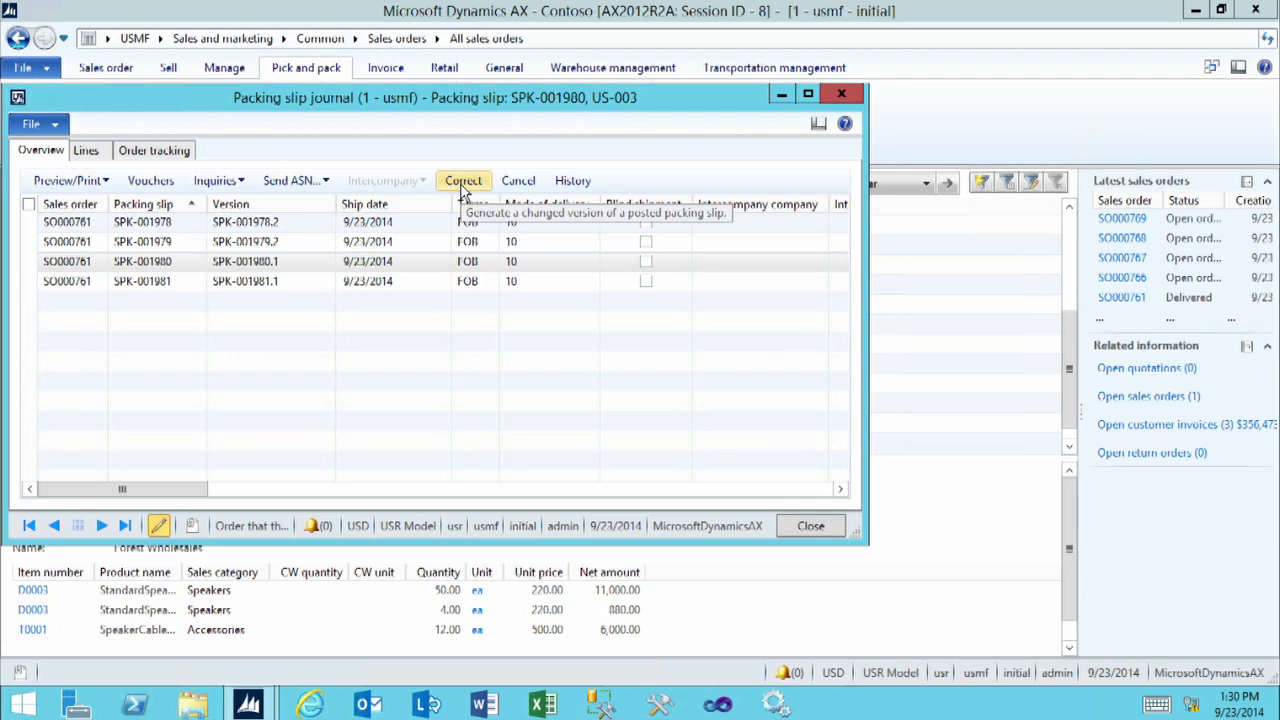
Correct the selected packing slip by setting the first D0003 line's update quantity to 25, and post the correction without printing.
click(461, 183)
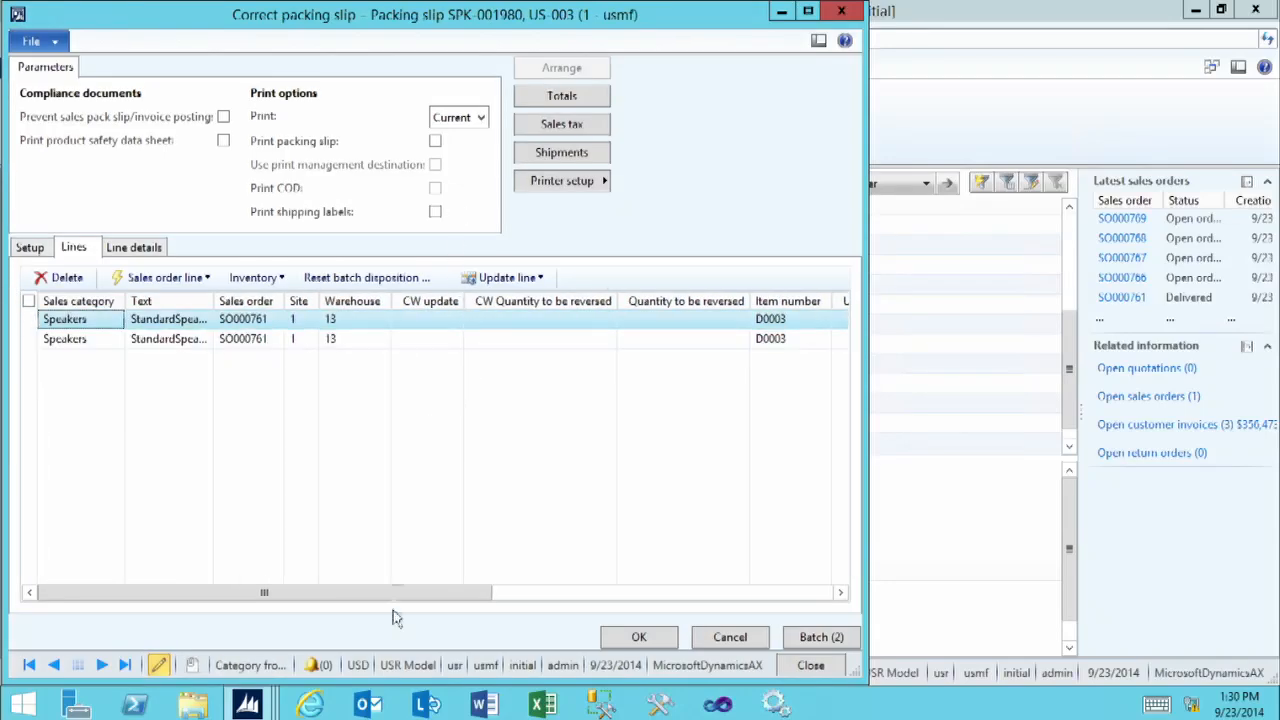
drag(391, 597, 529, 609)
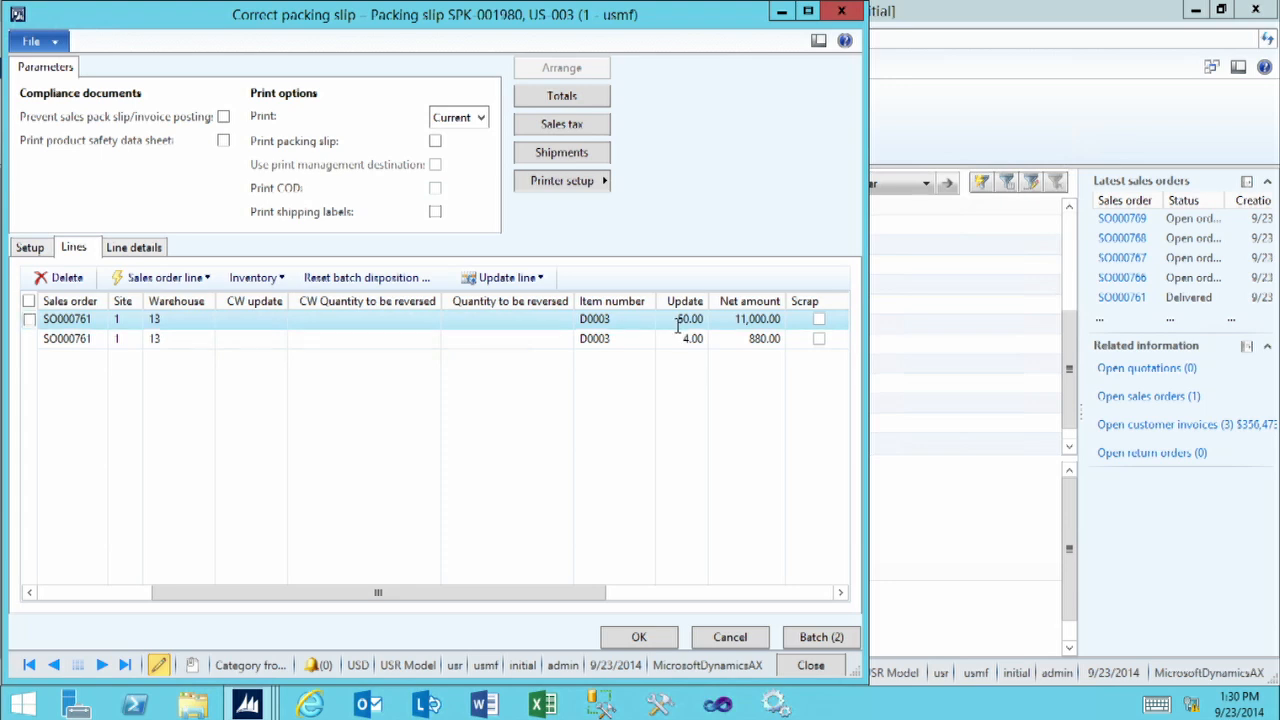
click(690, 319)
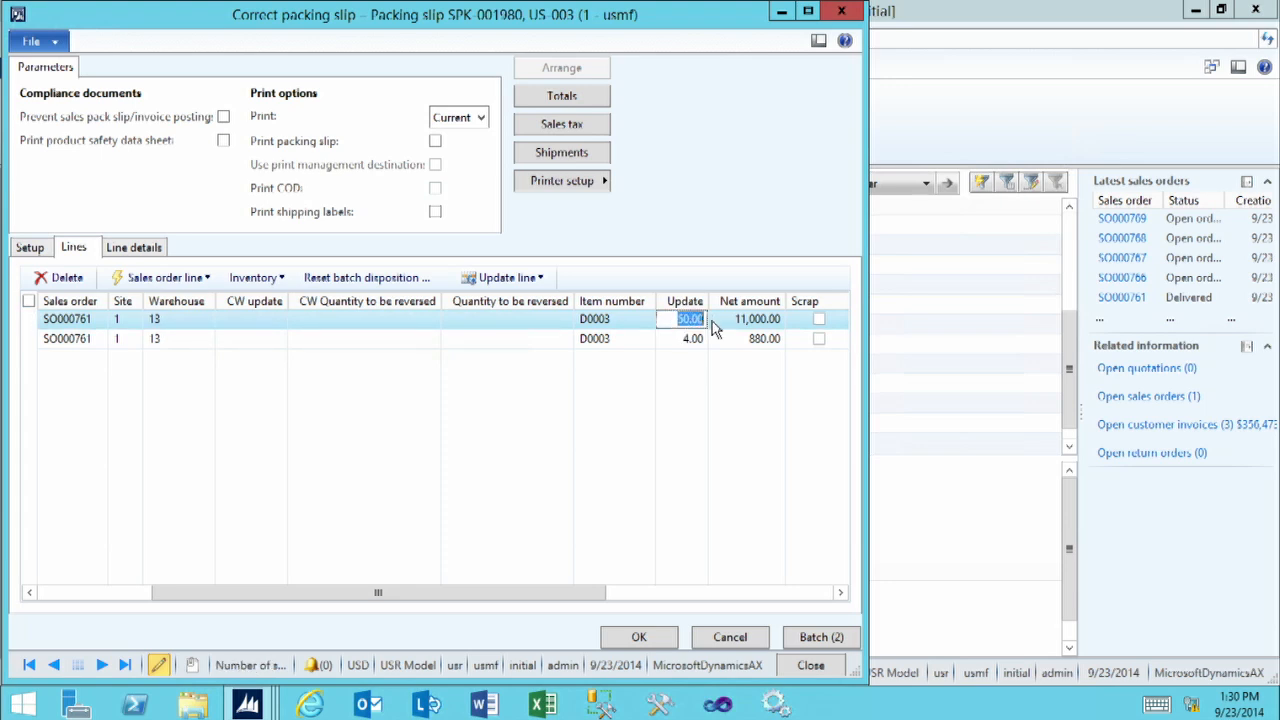
text(25)
key(Return)
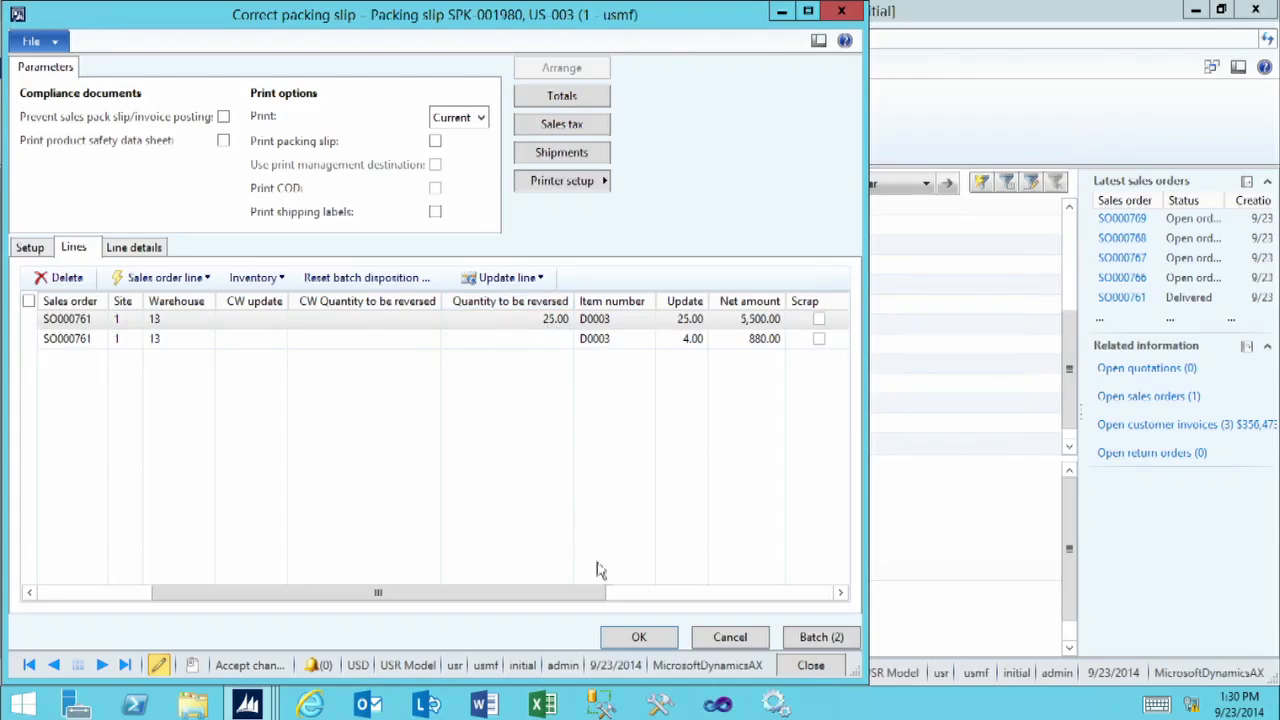
click(638, 638)
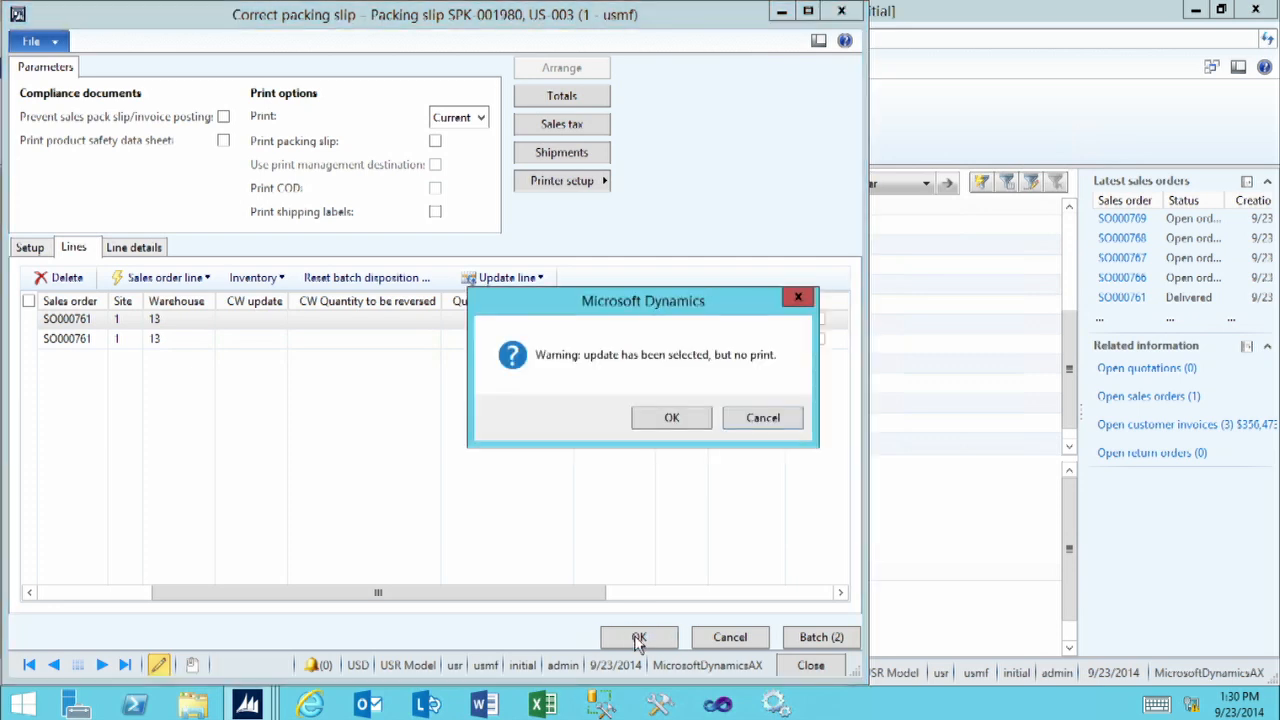
click(665, 418)
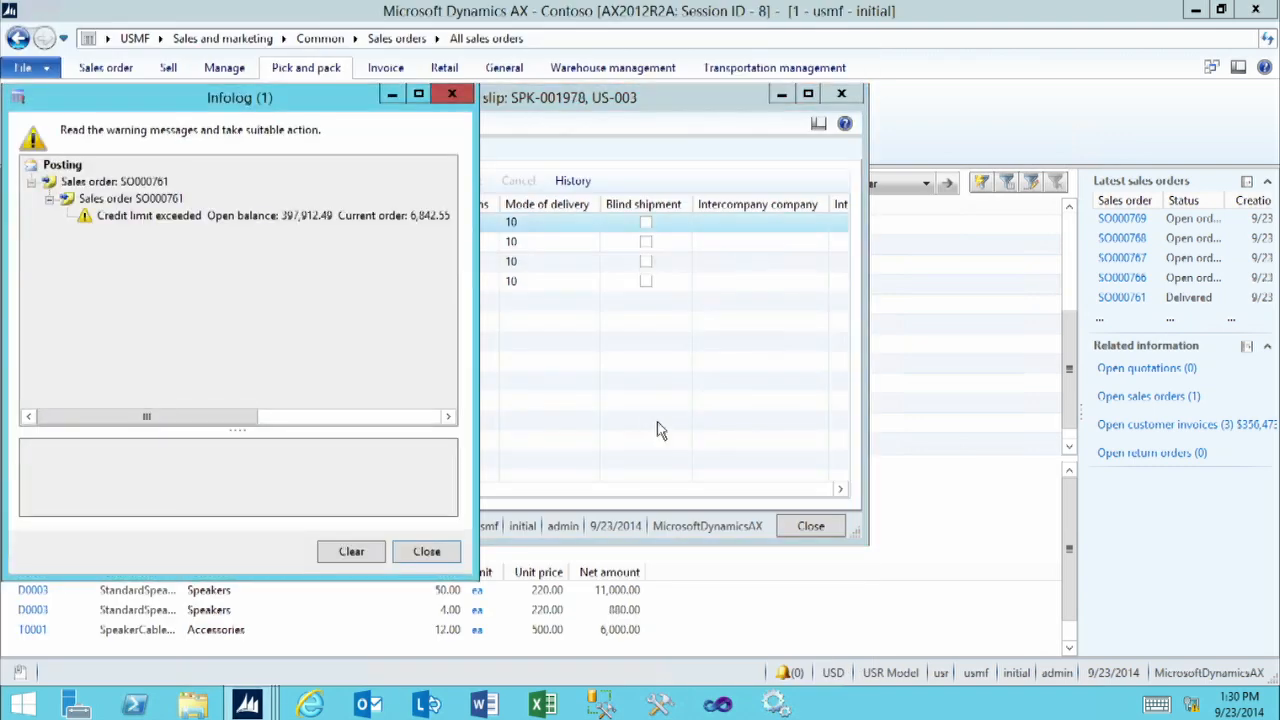
click(209, 218)
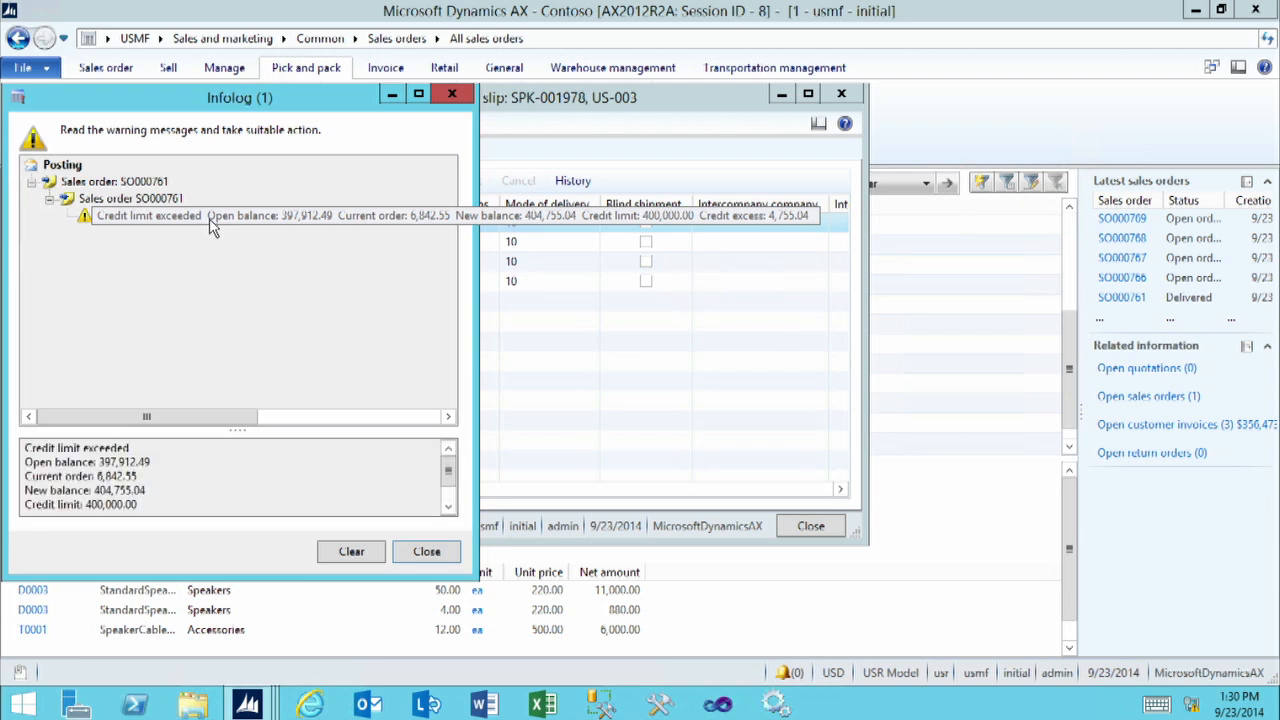
click(427, 553)
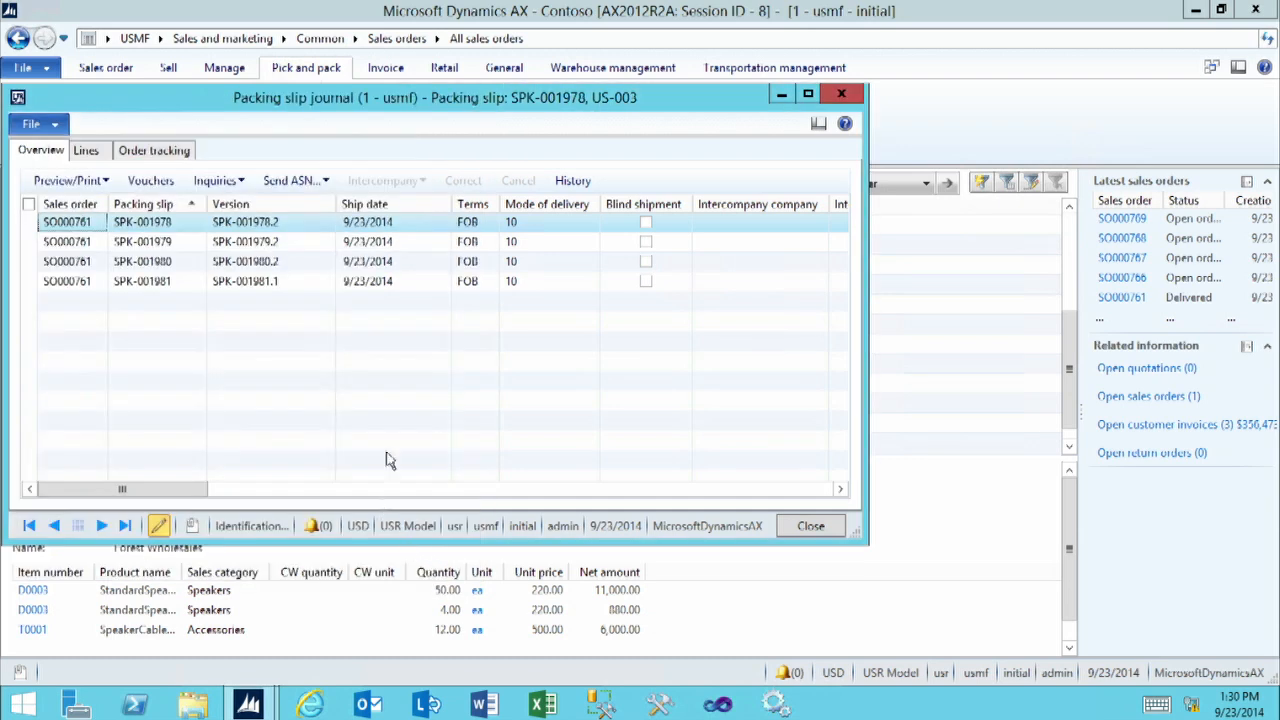
Check the delivered quantities on the corrected packing slip's lines, and close the packing slip journal.
click(303, 272)
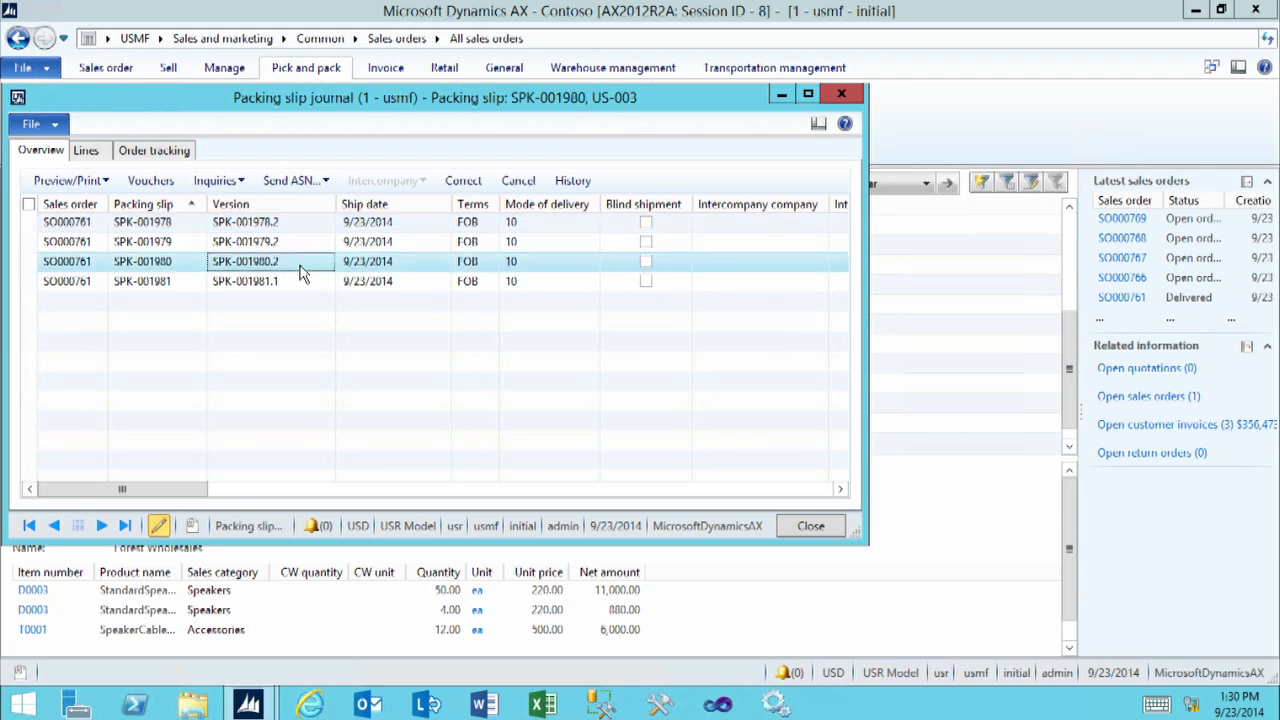
click(89, 155)
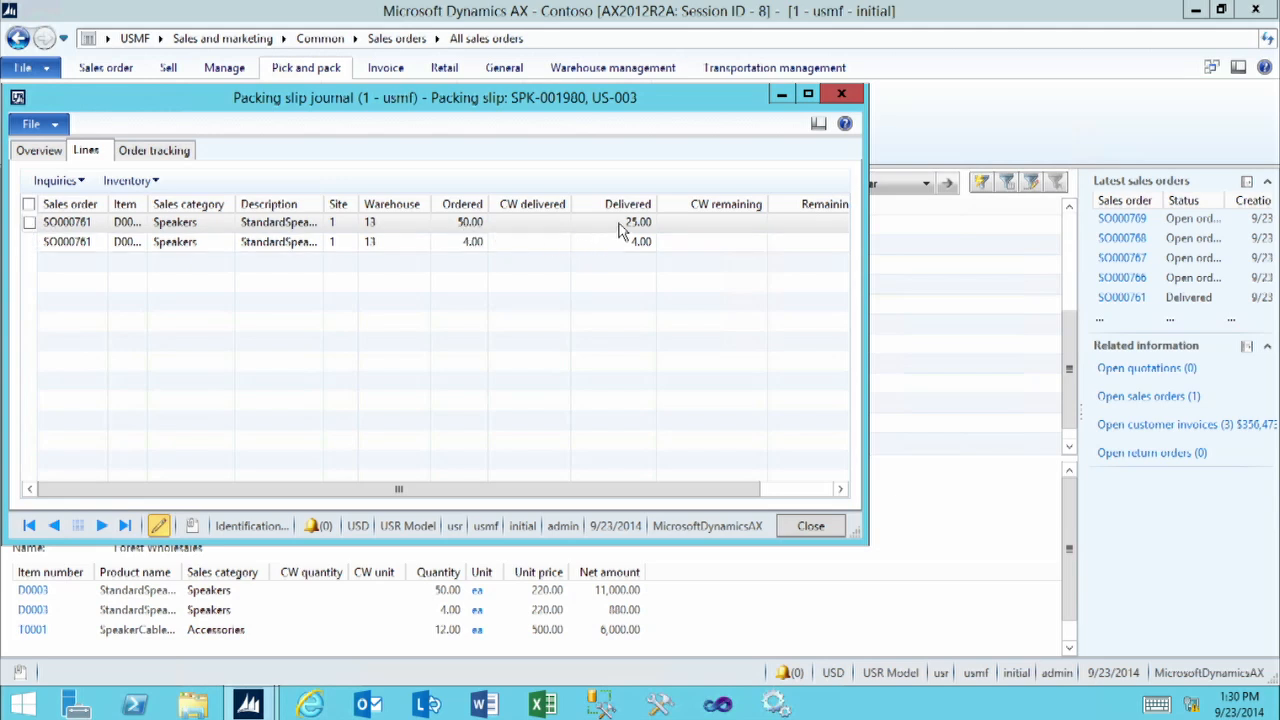
click(841, 94)
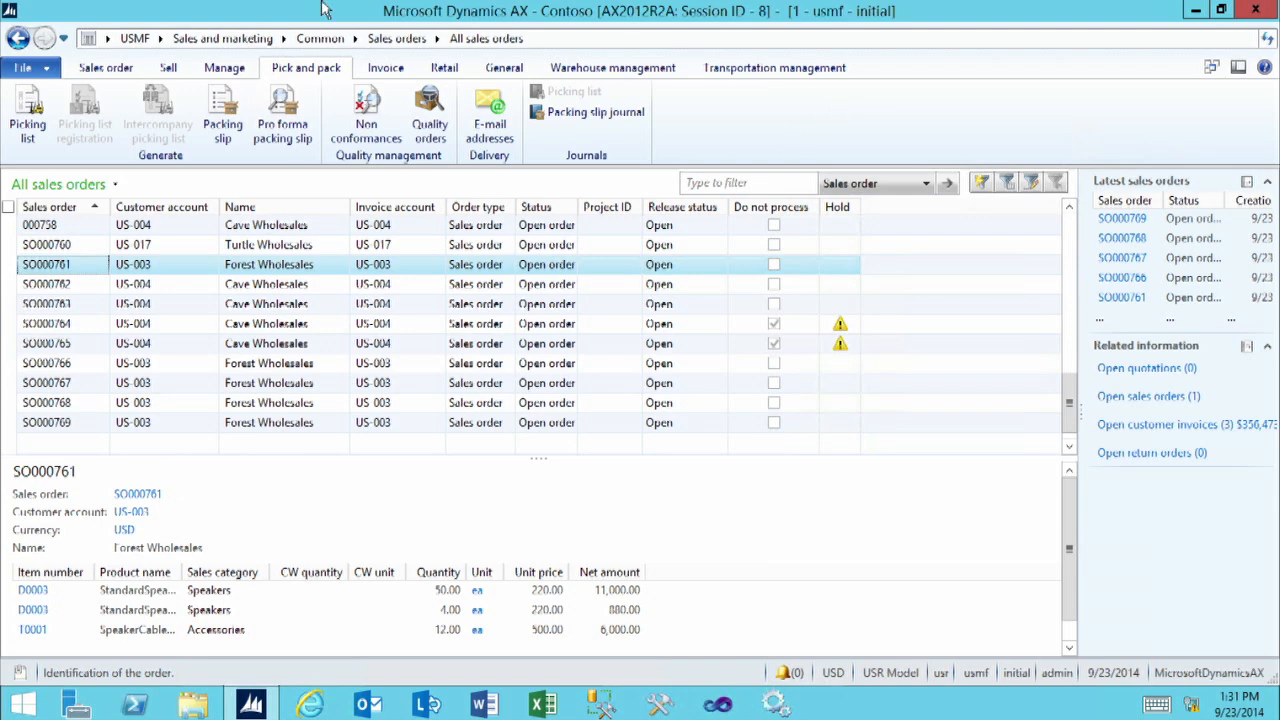
Bring up the invoicing commands for the selected Forest Wholesales sales order.
click(386, 70)
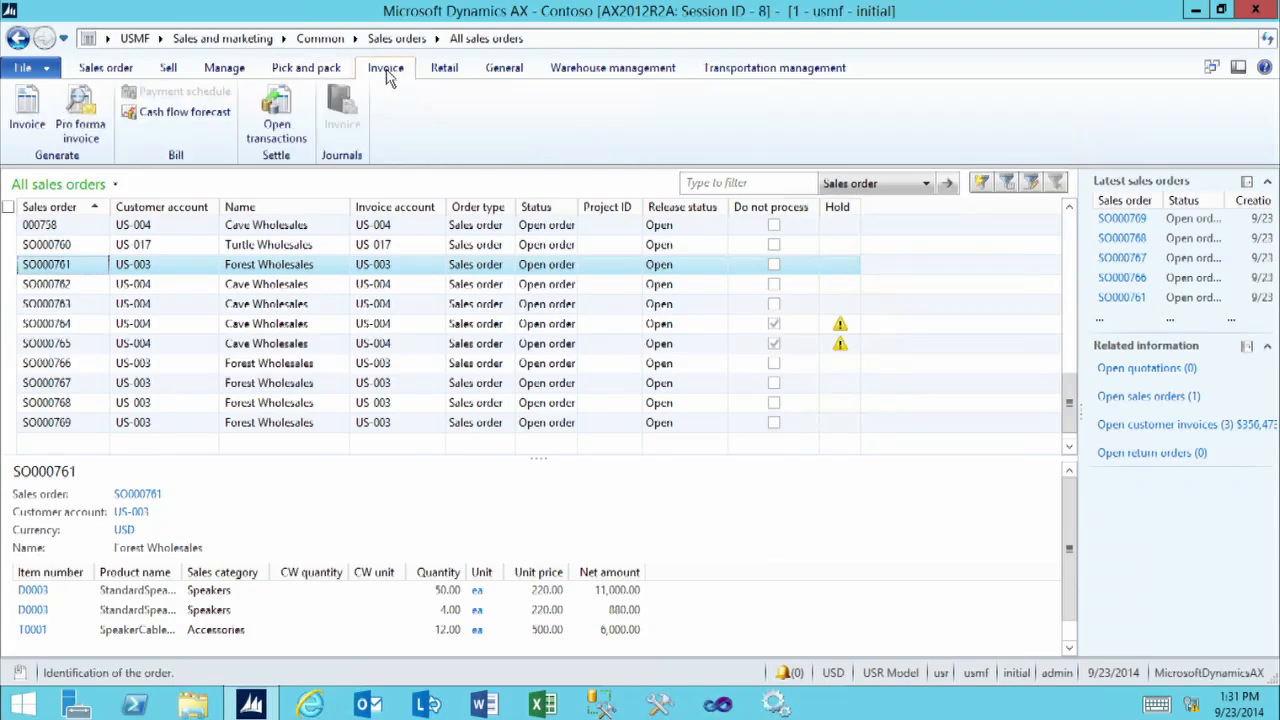